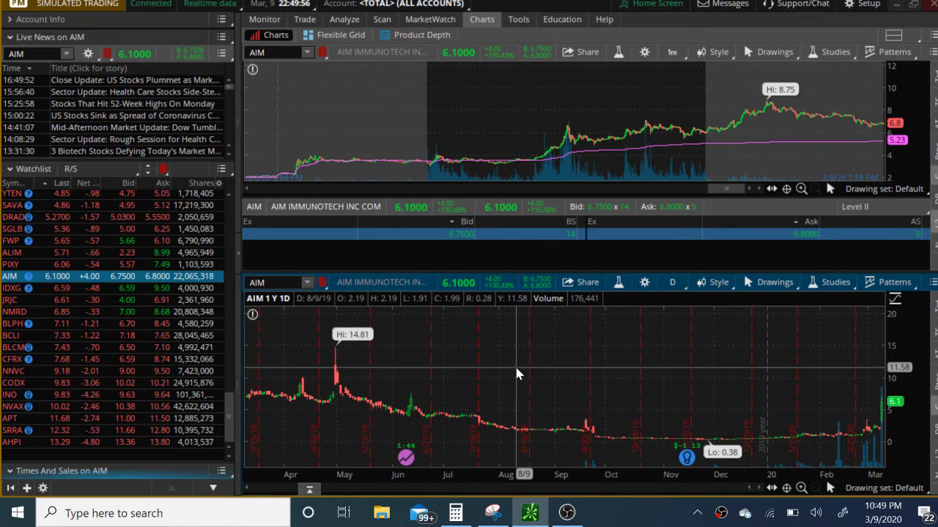
Zoom the lower AIM daily chart to its late December through March 9 candles
scroll(751, 398, "up", 3)
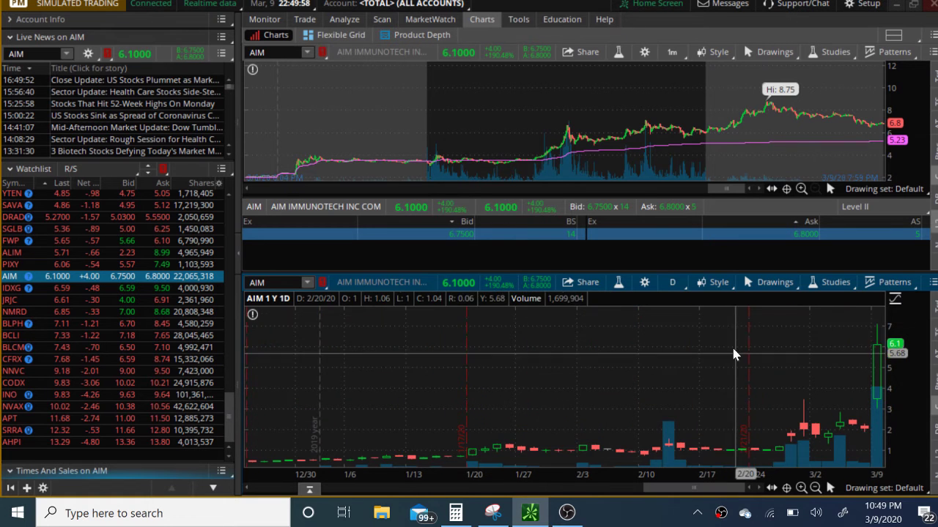
left_click(271, 52)
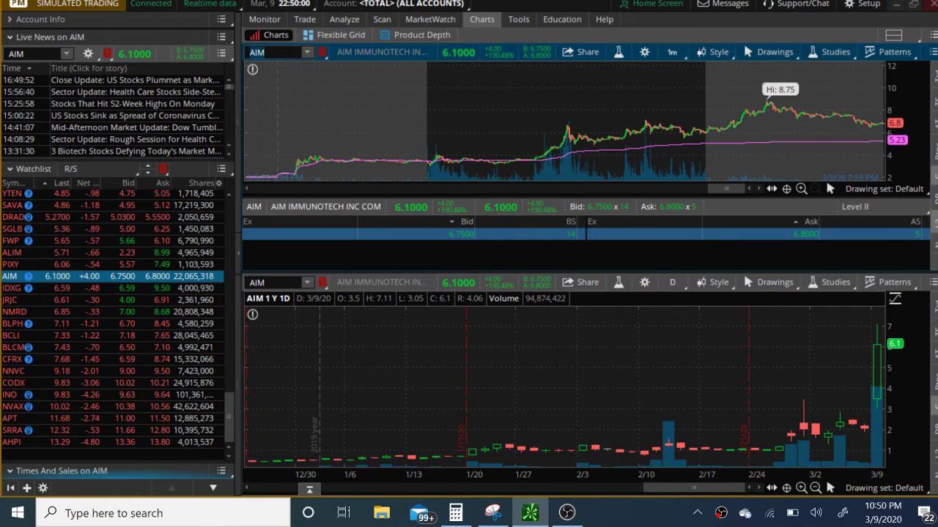
Load INO into the charts and zoom its daily chart to late January–March 9
type("INO")
key("Return")
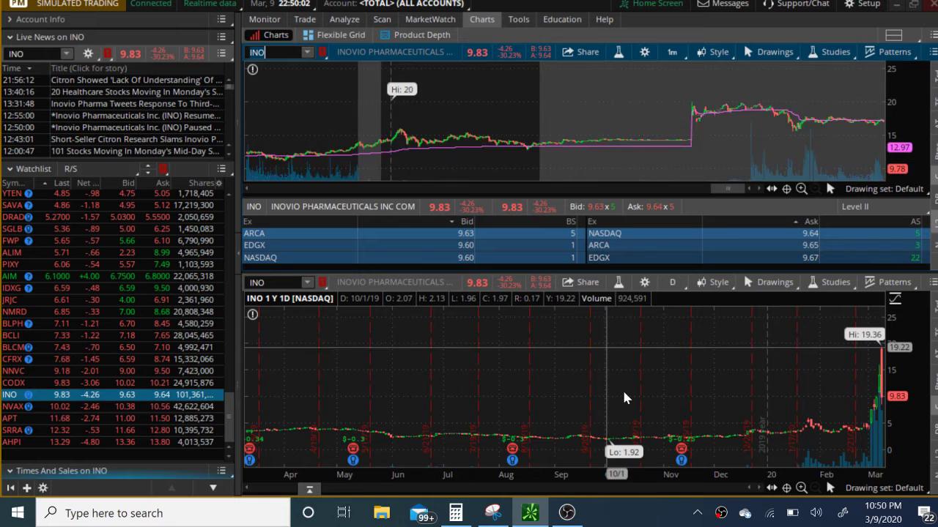
scroll(793, 411, "up", 5)
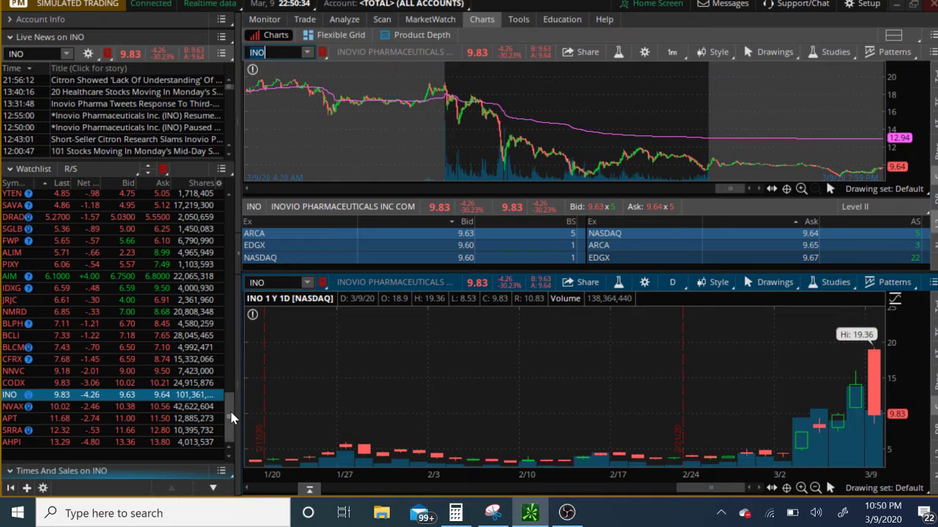
left_click_drag(230, 410, 233, 359)
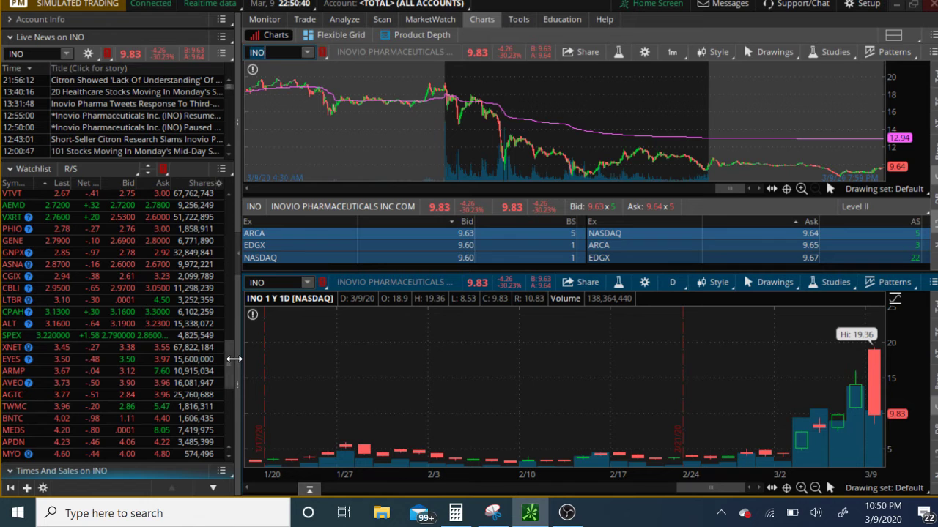
Switch the charts to SPEX from the watchlist and zoom its daily candles to Feb 19–Mar 9
left_click(55, 337)
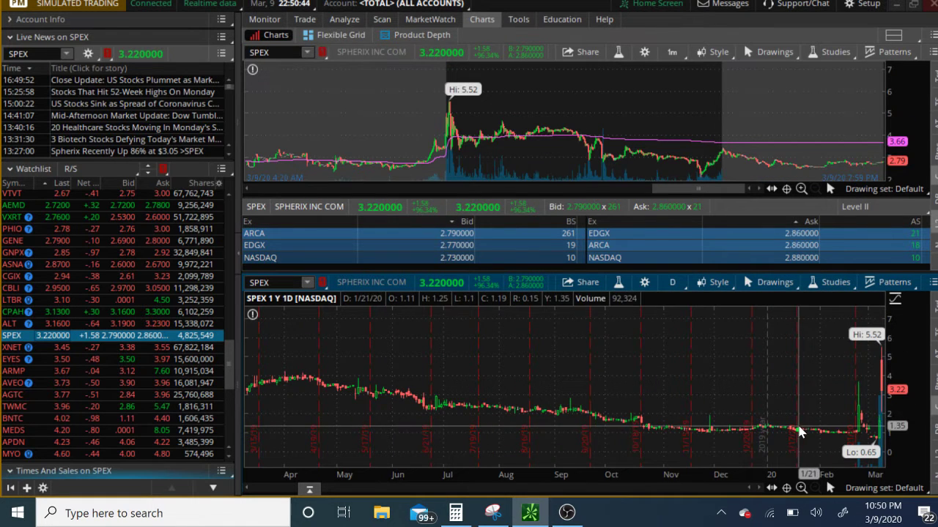
scroll(797, 427, "up", 5)
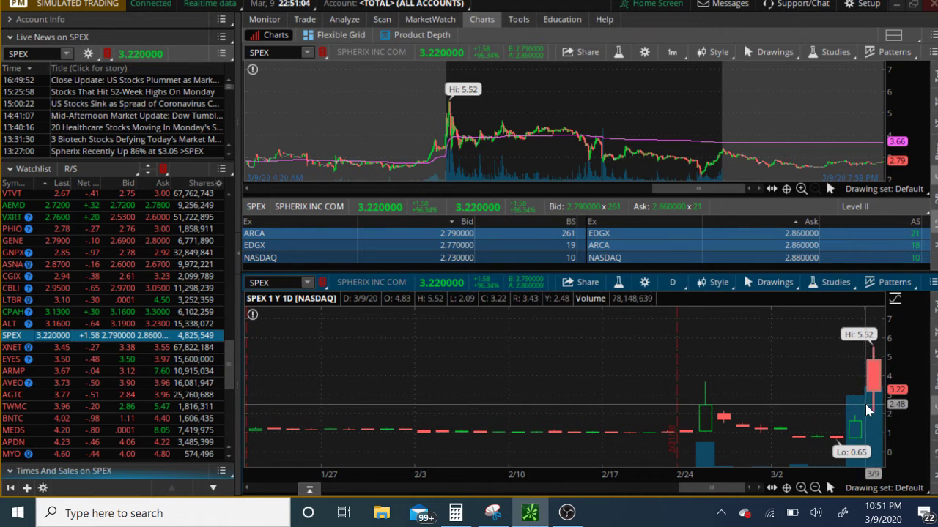
scroll(780, 377, "down", 5)
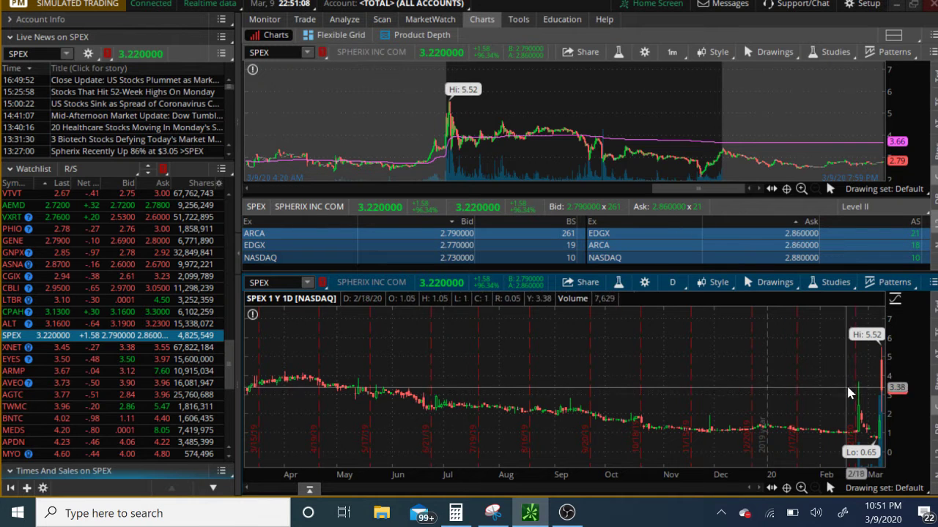
scroll(860, 404, "up", 5)
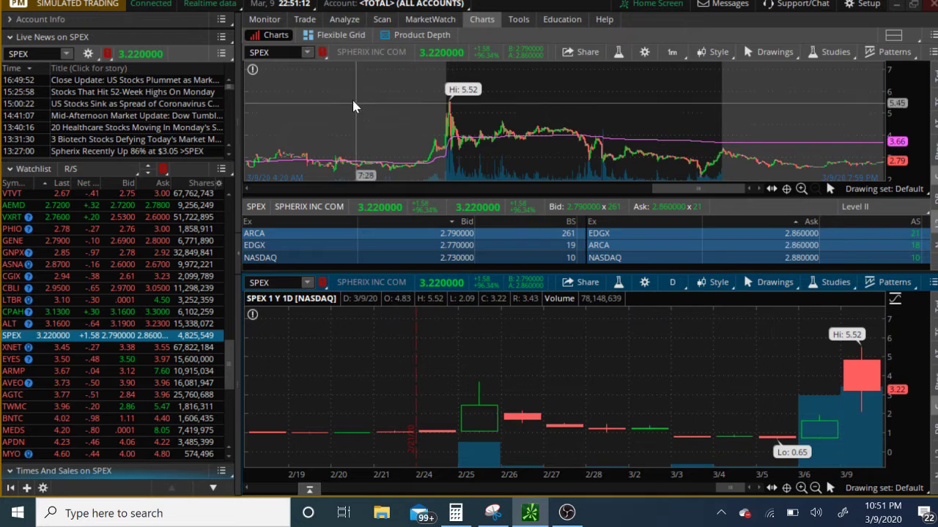
left_click(274, 52)
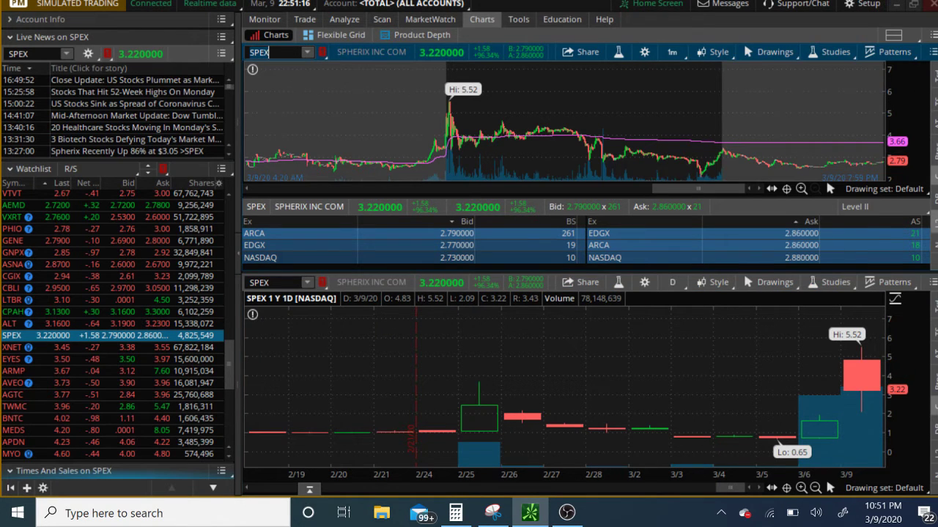
Reload AIM into the charts and zoom its daily chart between February–March and the full year
type("AIM")
key("Return")
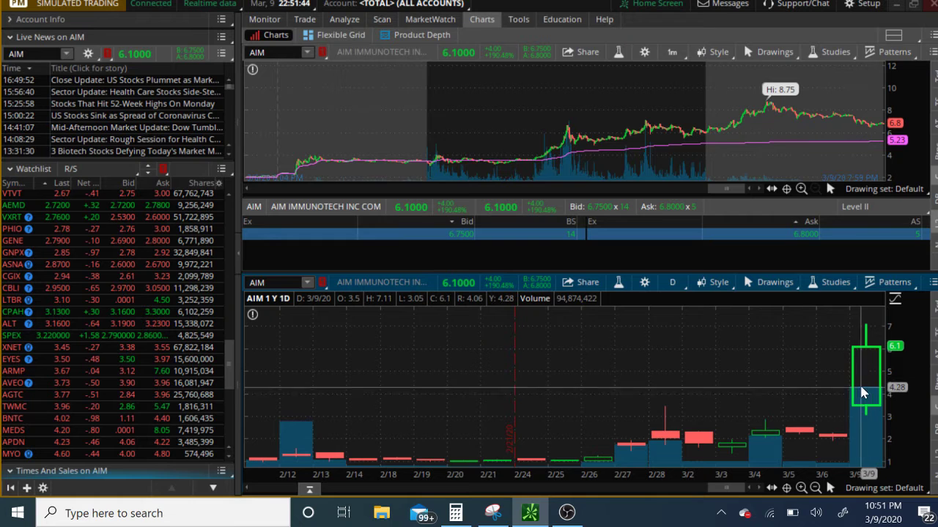
scroll(776, 382, "down", 5)
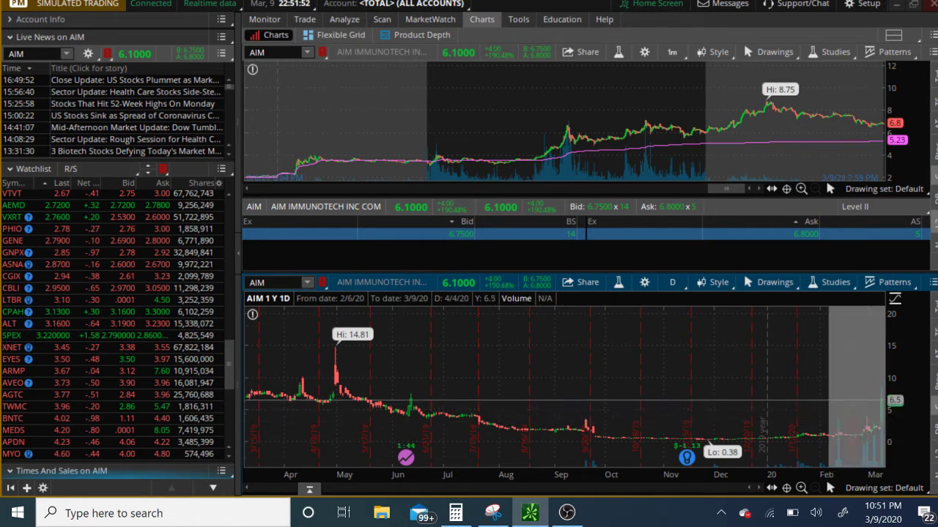
left_click_drag(828, 433, 885, 410)
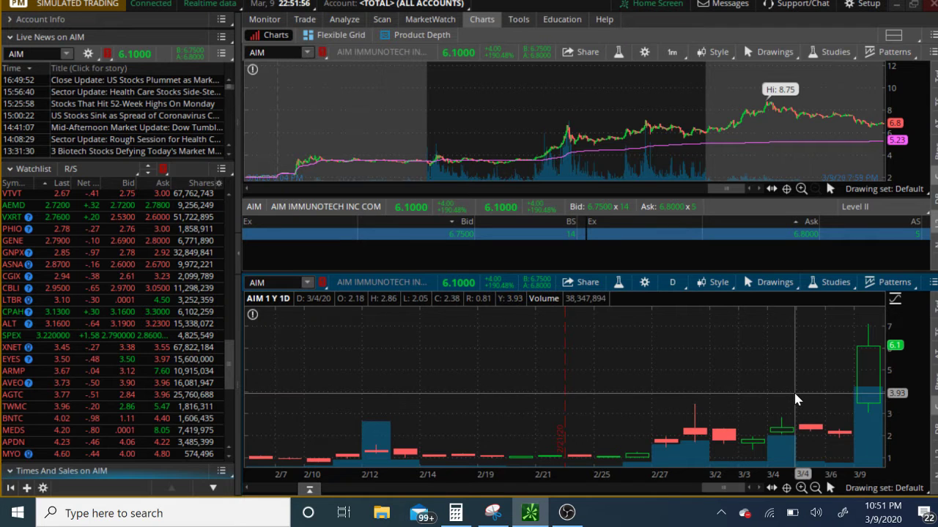
scroll(796, 398, "down", 5)
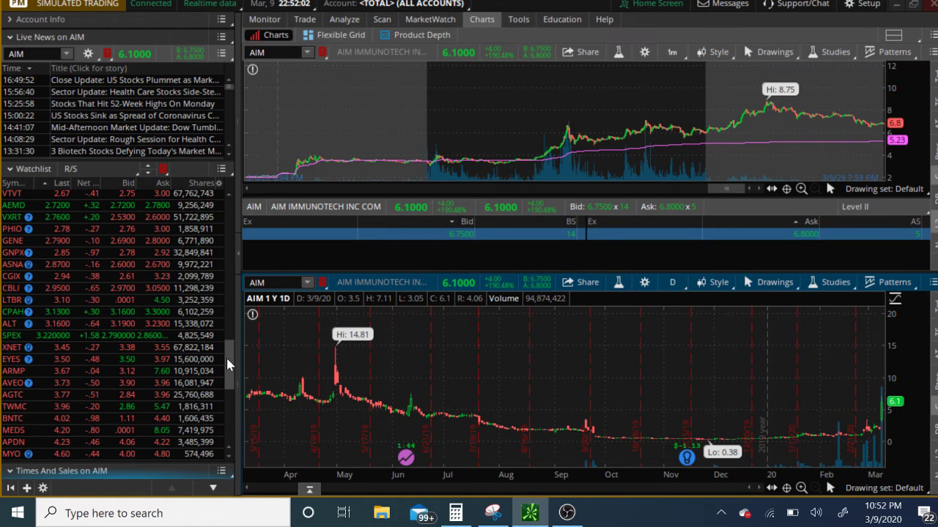
Toggle AIM's daily chart between the February–March candles and the full one-year view
scroll(825, 410, "up", 5)
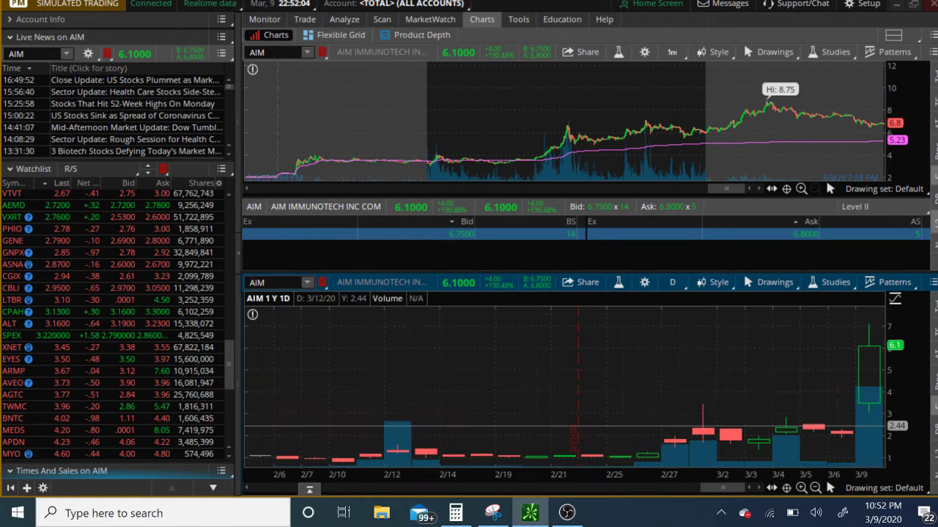
scroll(743, 366, "down", 5)
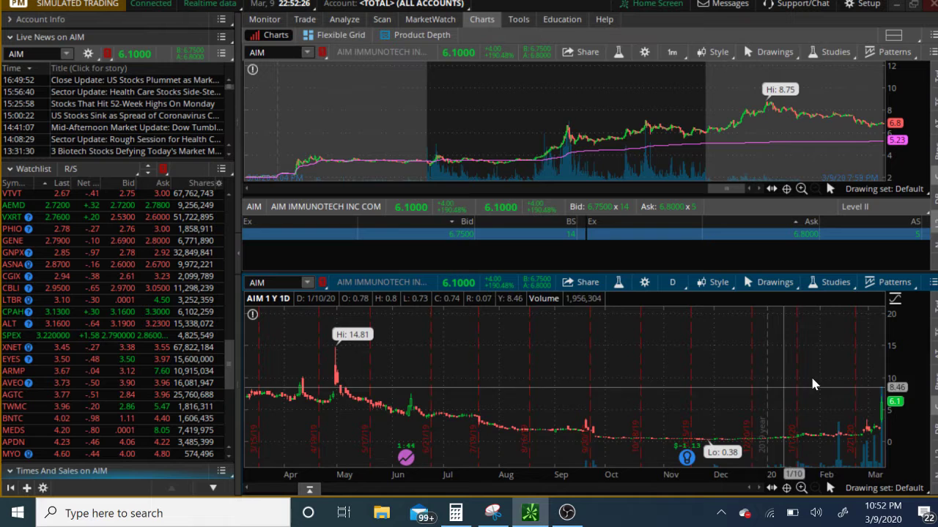
left_click_drag(815, 411, 883, 425)
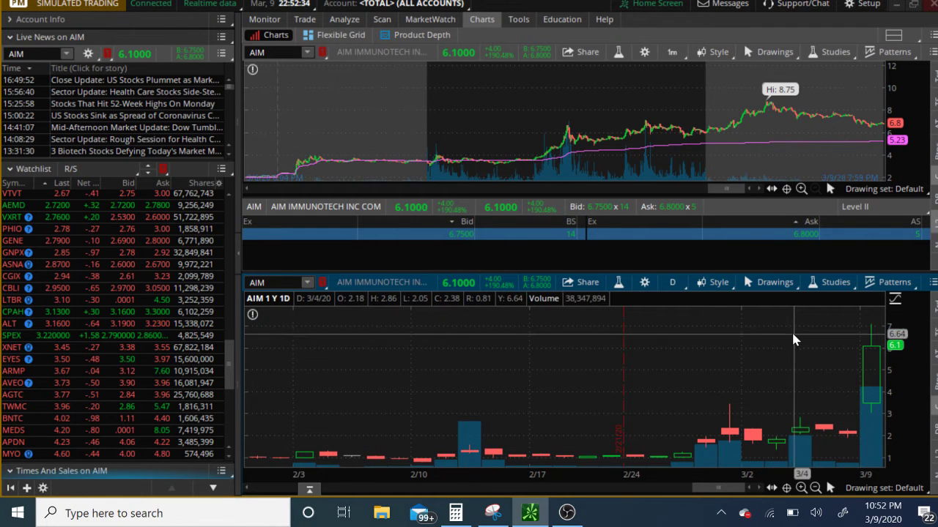
left_click_drag(860, 400, 788, 326)
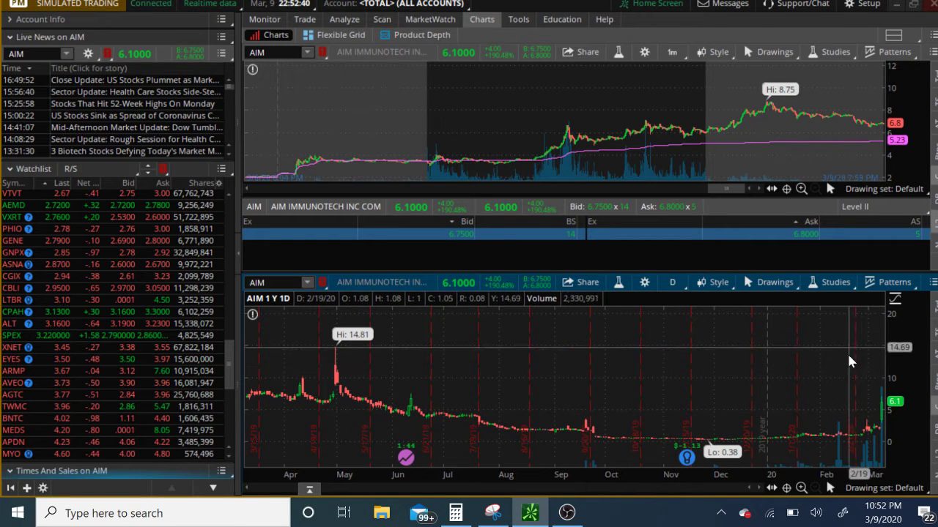
mouse_move(824, 410)
left_mouse_down()
mouse_move(864, 439)
mouse_move(746, 374)
left_mouse_up()
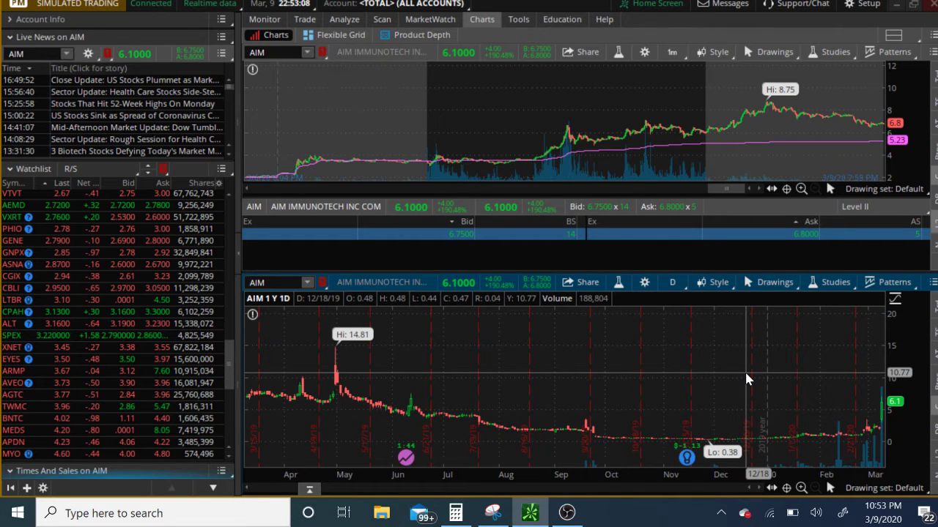
Show the Top10 Sizzling Stocks scan results and load LPTH as the linked news symbol
left_click(381, 20)
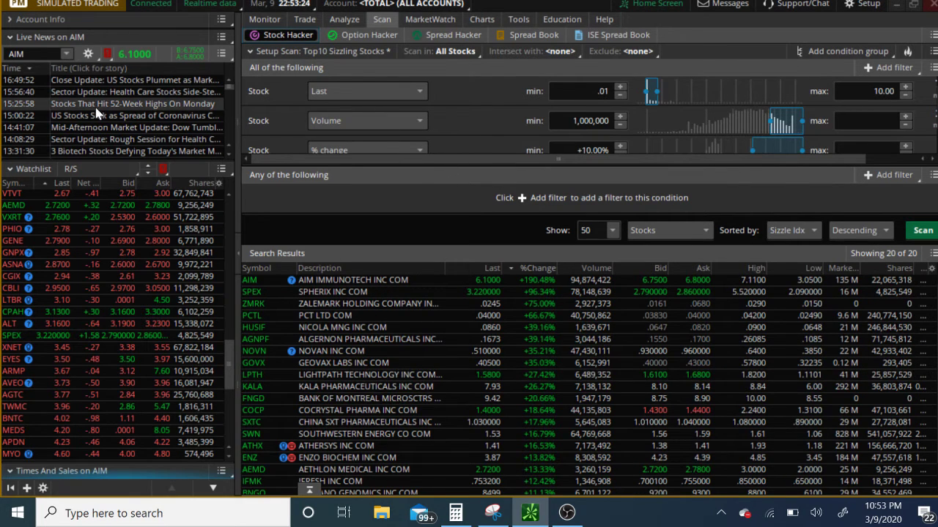
type("LPTH")
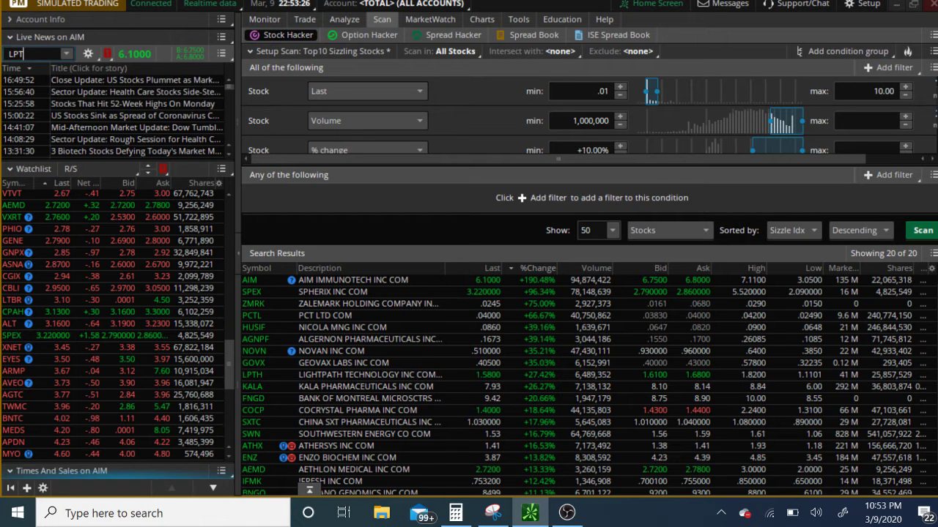
key("Return")
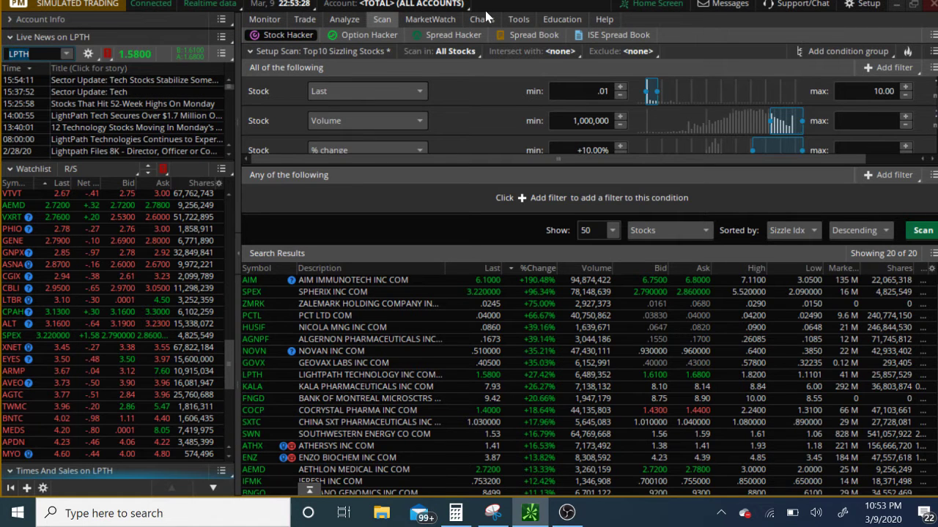
Show LPTH's one-minute and one-year daily charts, zooming the daily chart in and out
left_click(472, 22)
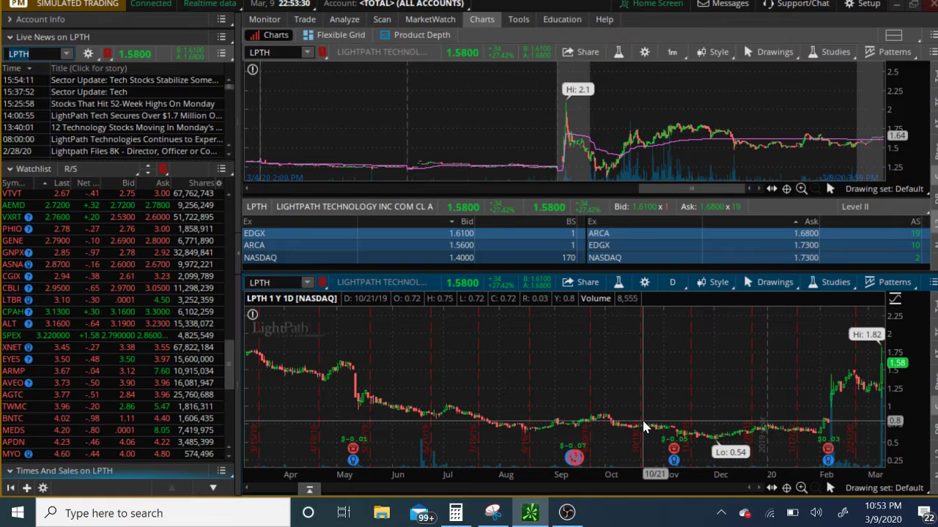
scroll(672, 415, "up", 5)
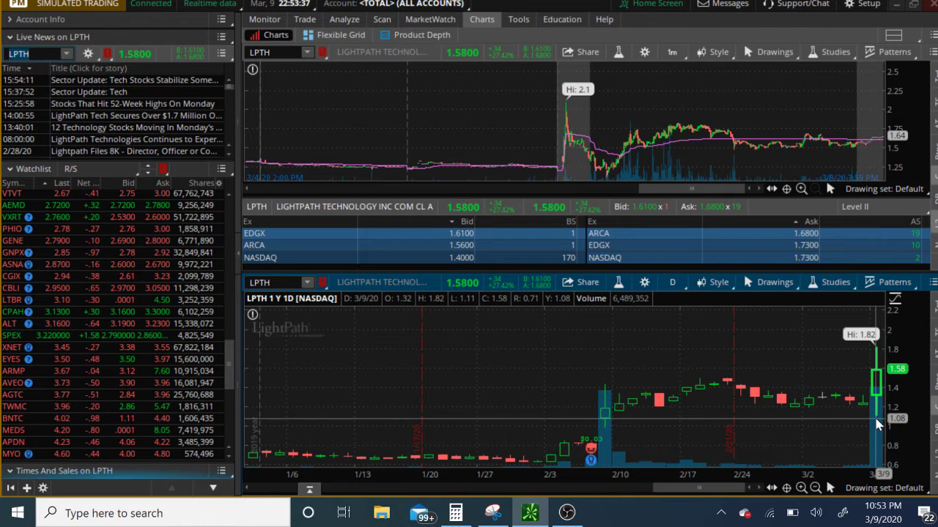
scroll(715, 345, "down", 5)
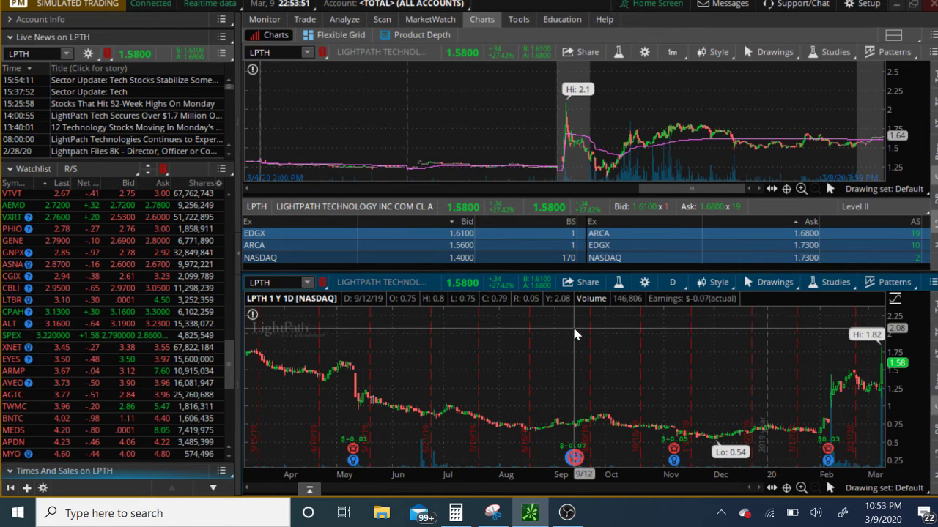
Set LPTH's lower chart to 5 Y : 1D and zoom into January 2019 onward
left_click(672, 283)
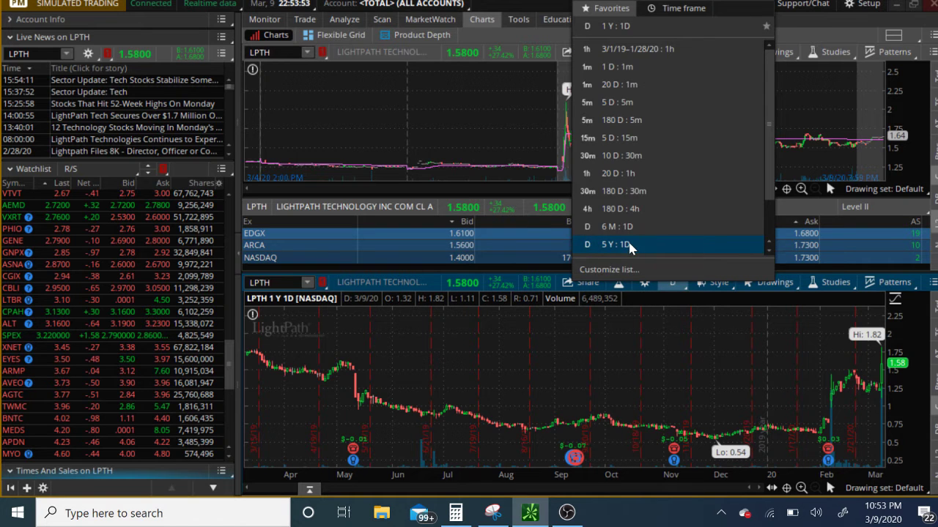
left_click(627, 244)
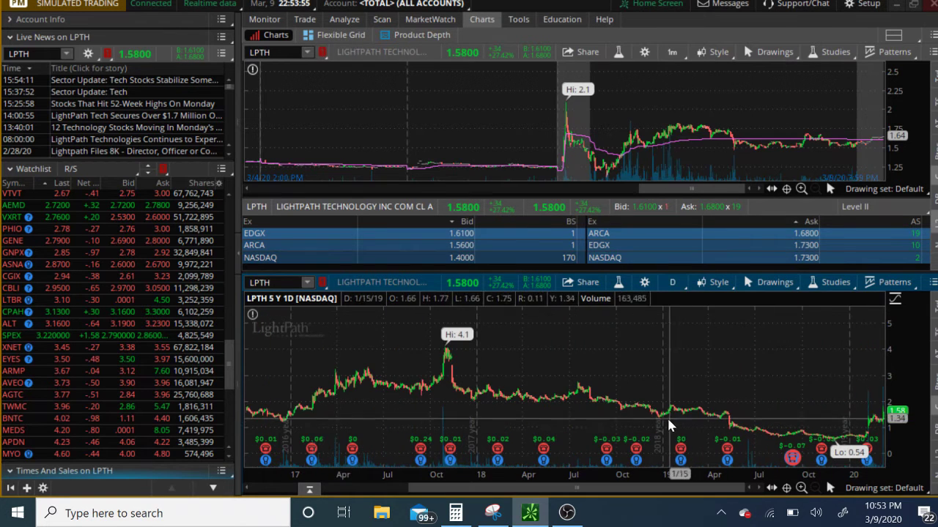
left_click_drag(666, 416, 824, 477)
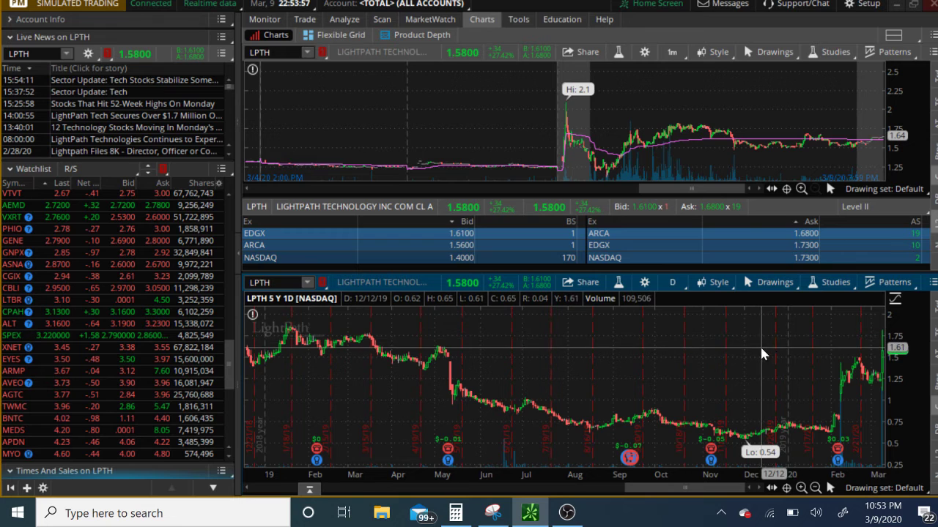